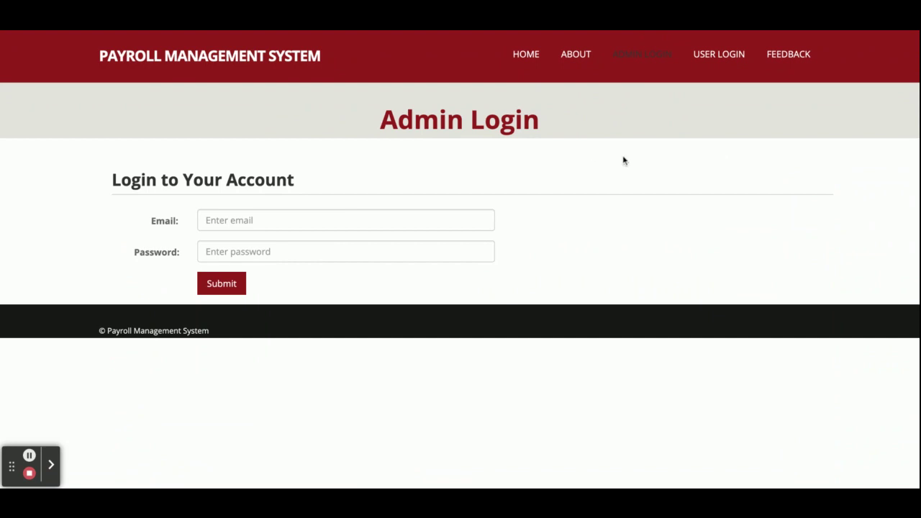
pyautogui.click(720, 55)
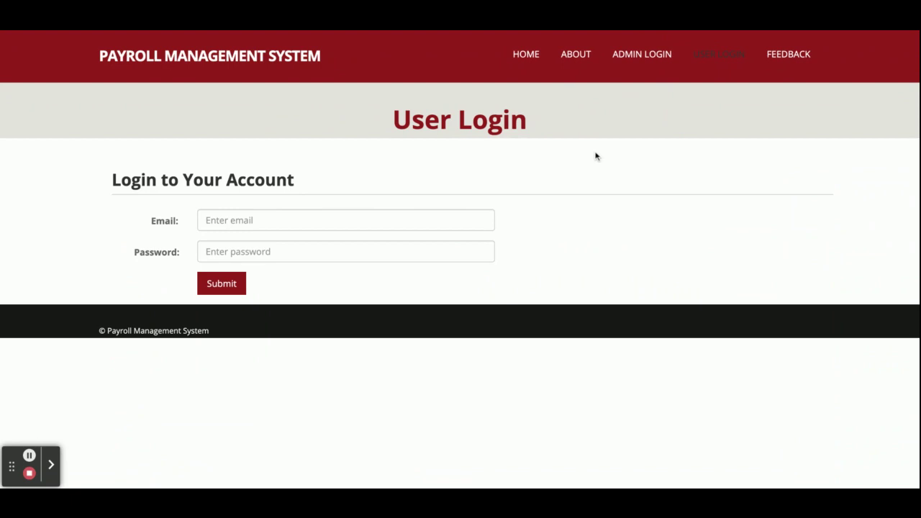
pyautogui.click(785, 56)
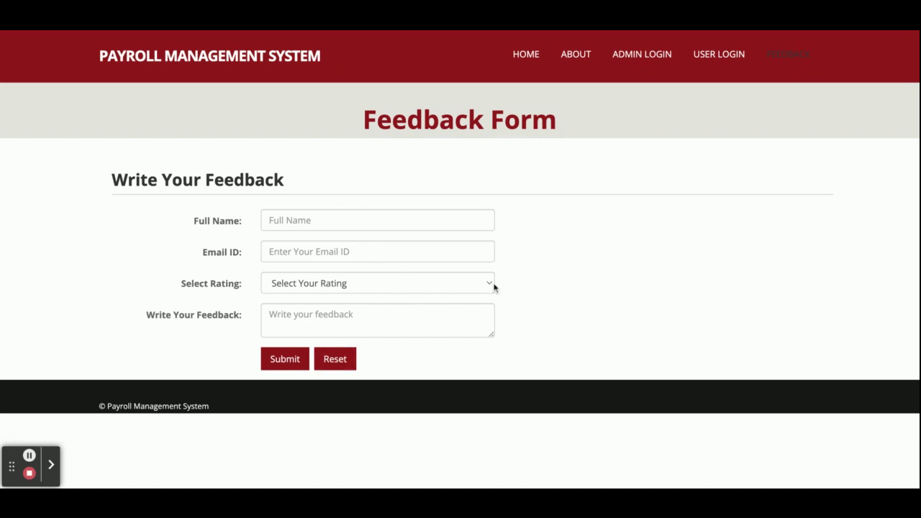
pyautogui.click(633, 58)
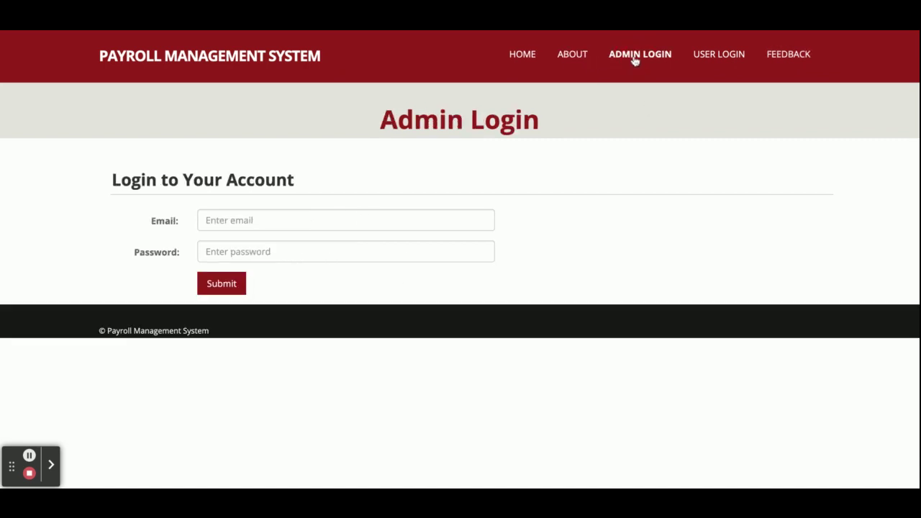
# - Enter the admin email and password, then fix the rejected email and resubmit to reach the Admin Dashboard
pyautogui.click(325, 222)
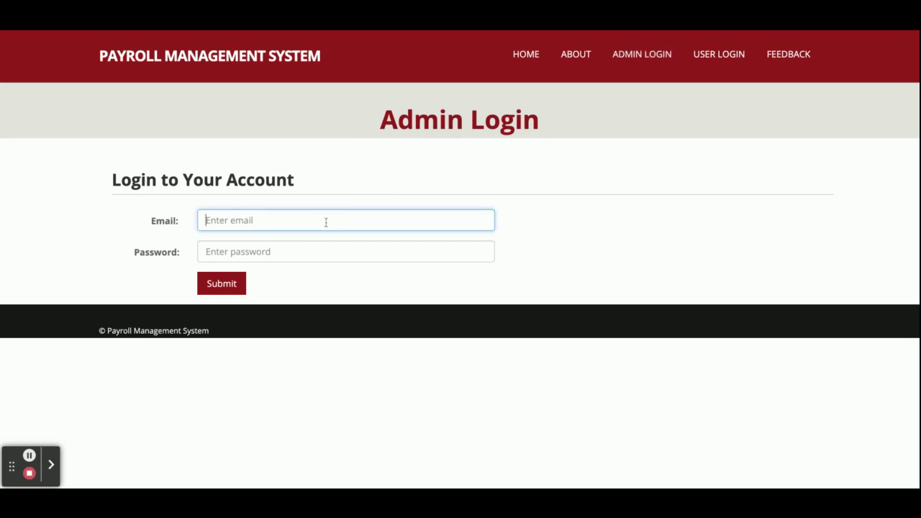
pyautogui.write('admin@adminn.com')
pyautogui.click(345, 251)
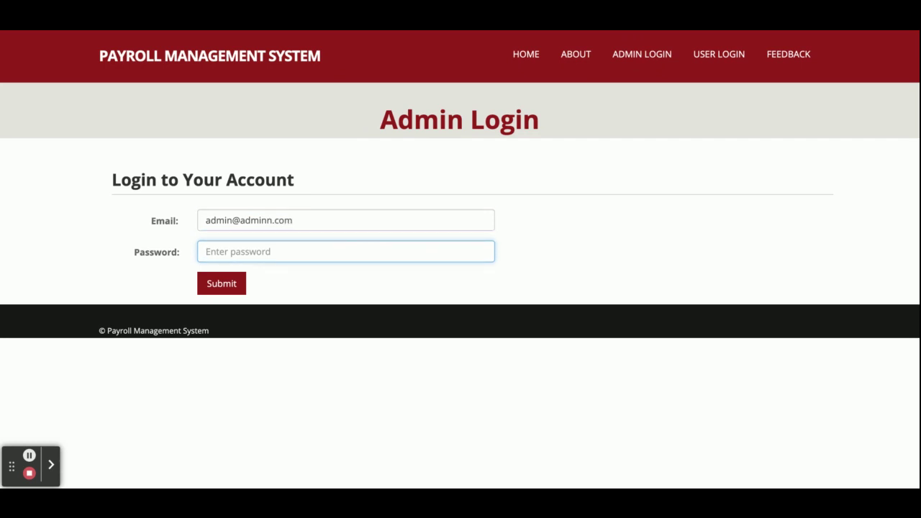
pyautogui.write('ad')
pyautogui.click(230, 292)
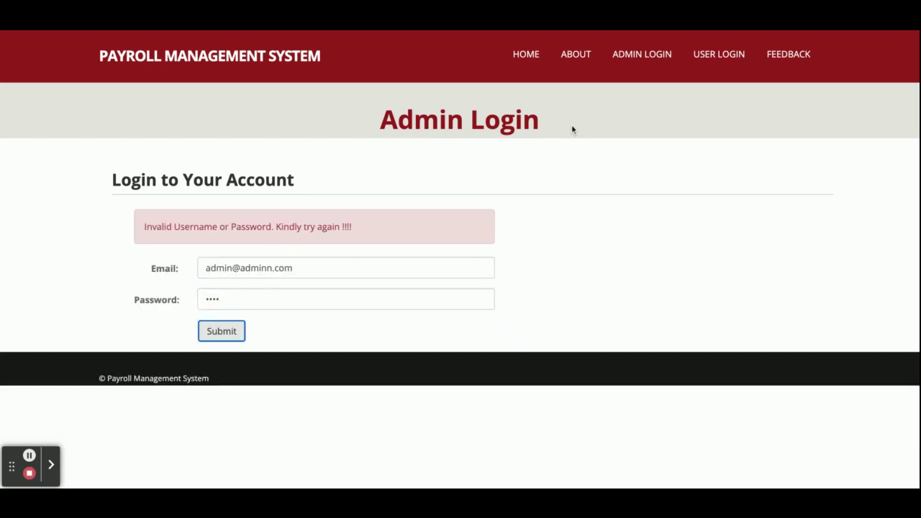
pyautogui.click(268, 268)
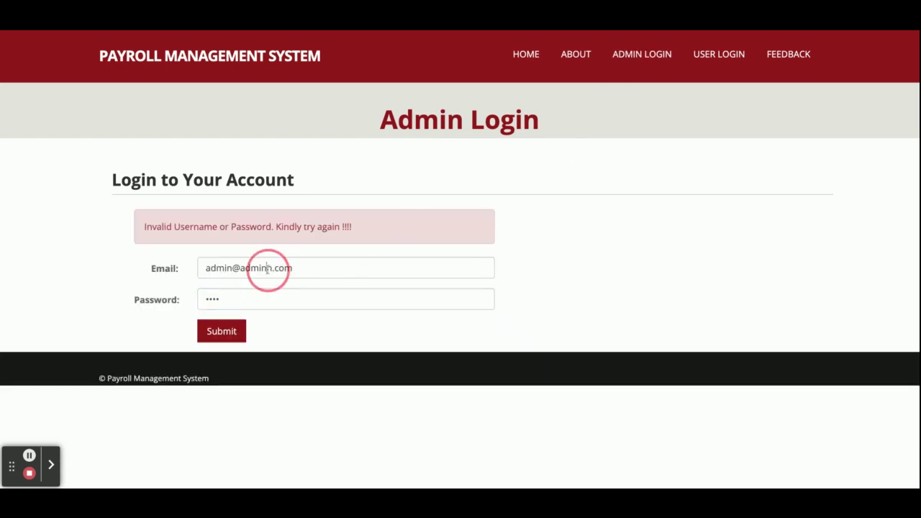
pyautogui.click(222, 331)
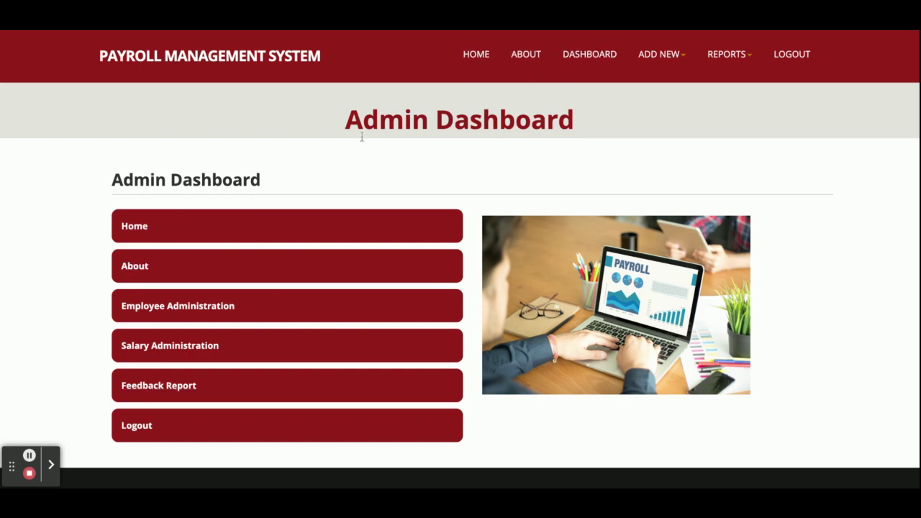
# - Open Employee Administration and edit employee ID 1's registration record
pyautogui.click(167, 311)
pyautogui.scroll(-1, 326, 293)
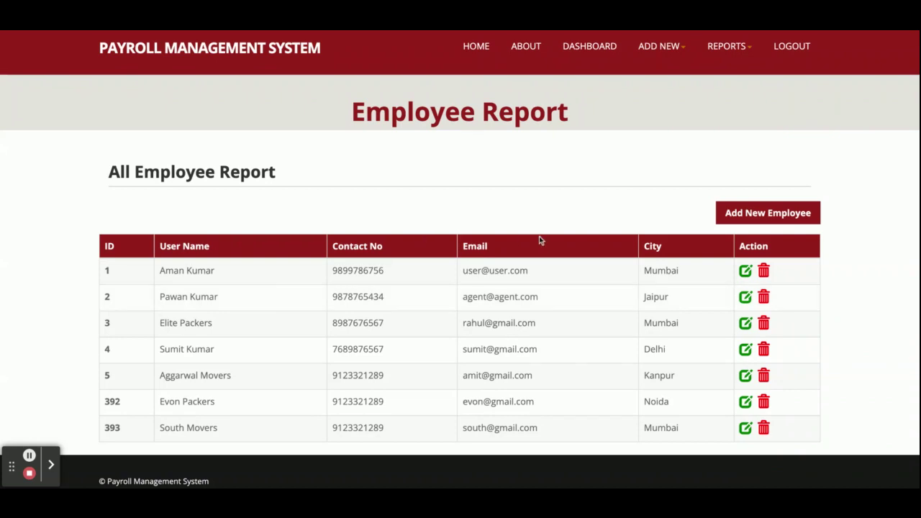
pyautogui.click(746, 270)
pyautogui.scroll(-2, 455, 355)
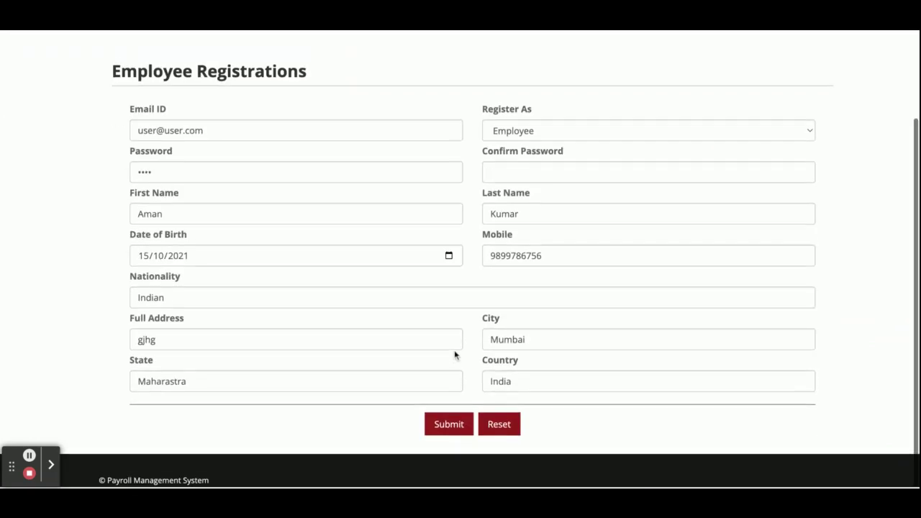
# - Fill Confirm Password to match the password and save until 'Your Account Updated Successfully !!!' appears
pyautogui.click(454, 435)
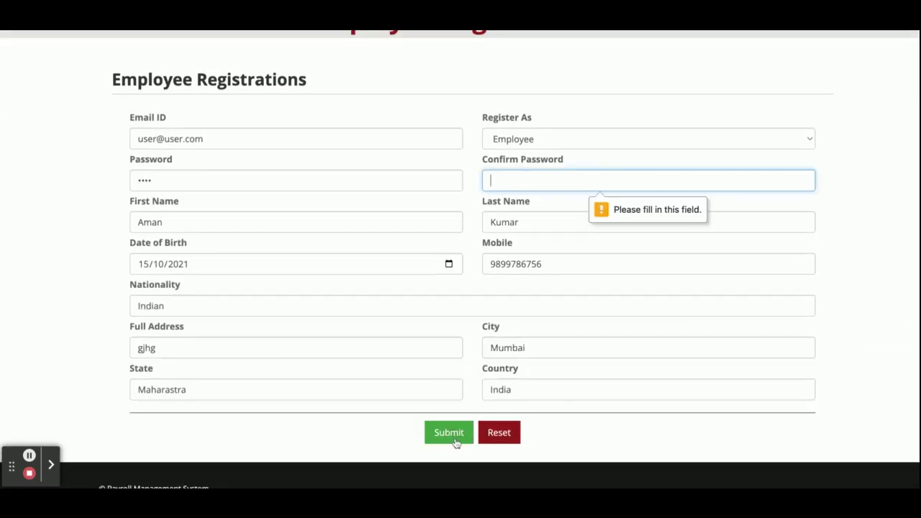
pyautogui.write('12')
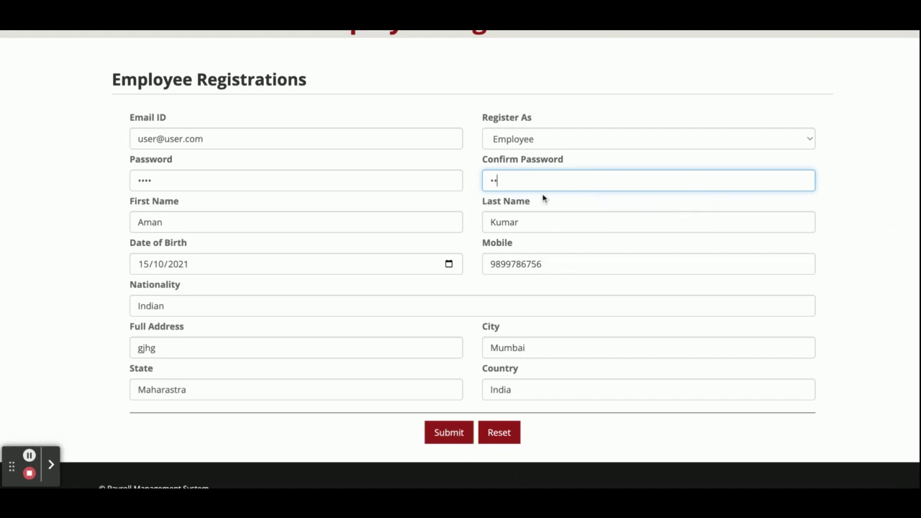
pyautogui.write('34')
pyautogui.click(432, 434)
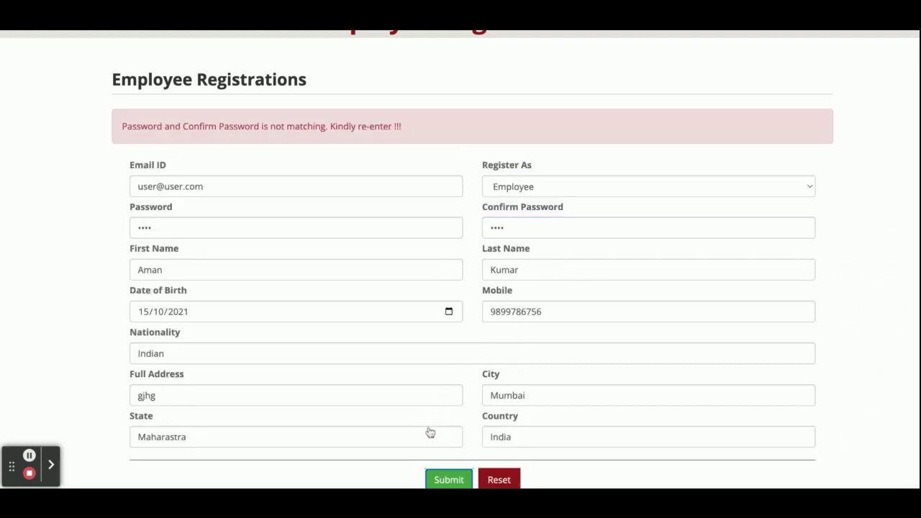
pyautogui.scroll(1, 509, 194)
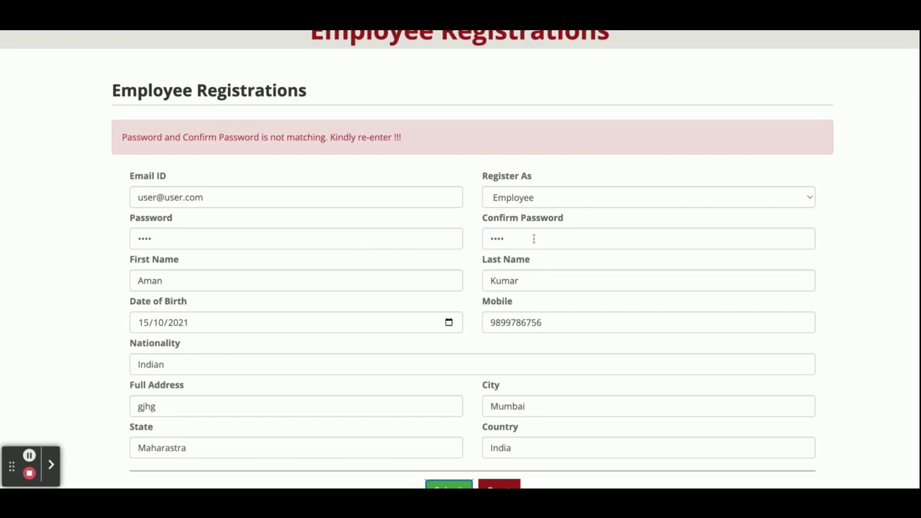
pyautogui.click(516, 239)
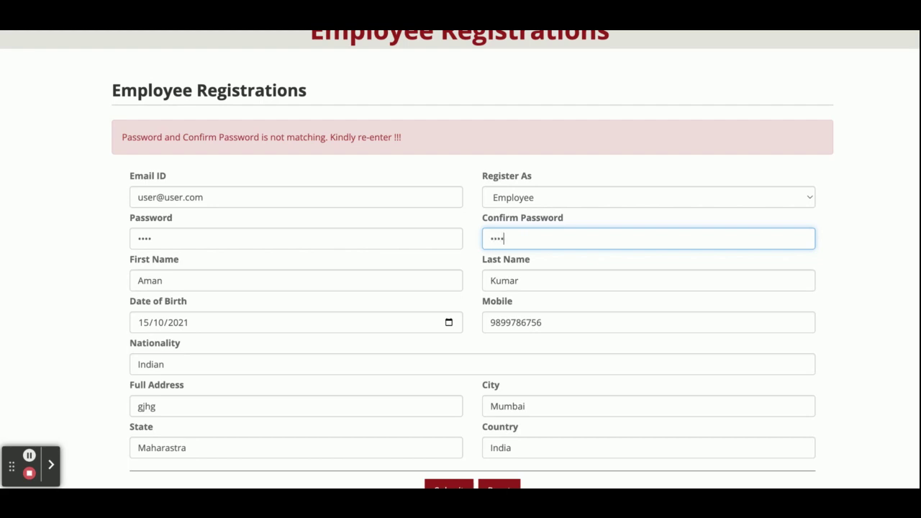
pyautogui.scroll(-2, 460, 288)
pyautogui.click(454, 426)
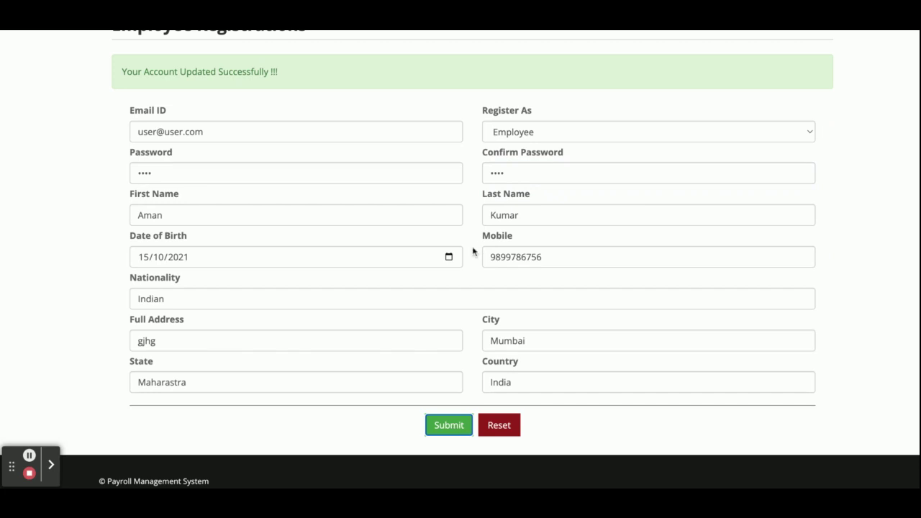
pyautogui.scroll(5, 473, 249)
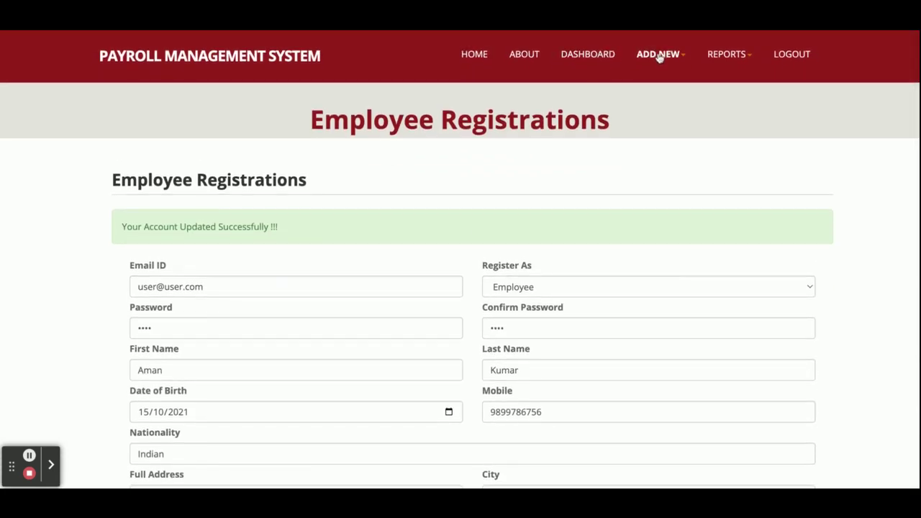
# - Open the employee report and start a new registration with the type set to Employee
pyautogui.click(590, 54)
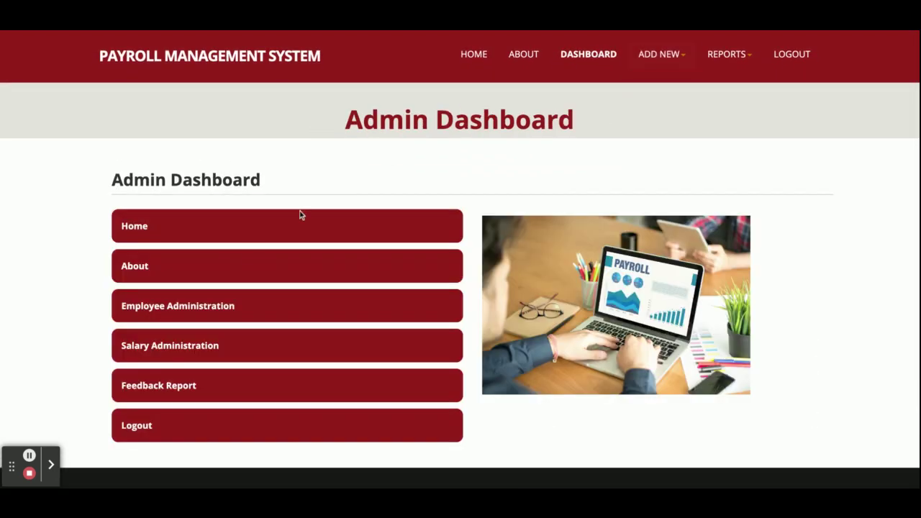
pyautogui.click(191, 310)
pyautogui.scroll(-1, 337, 301)
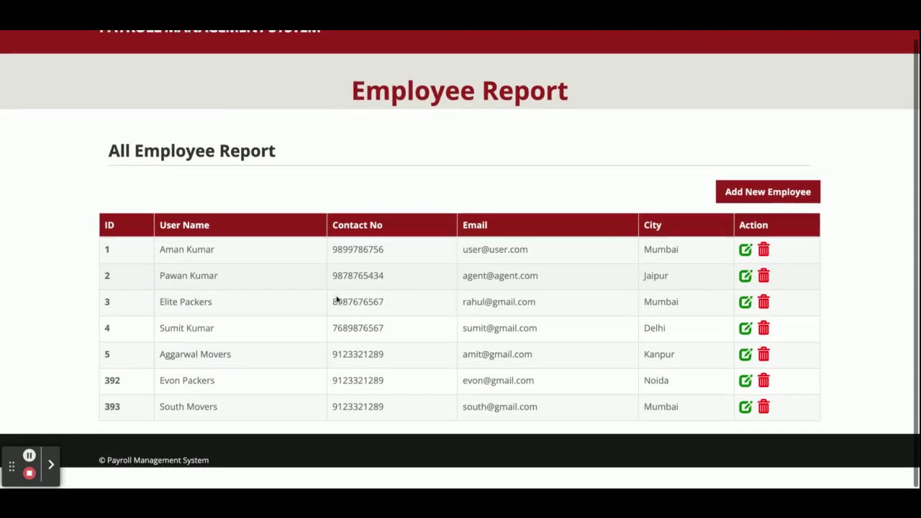
pyautogui.scroll(1, 337, 301)
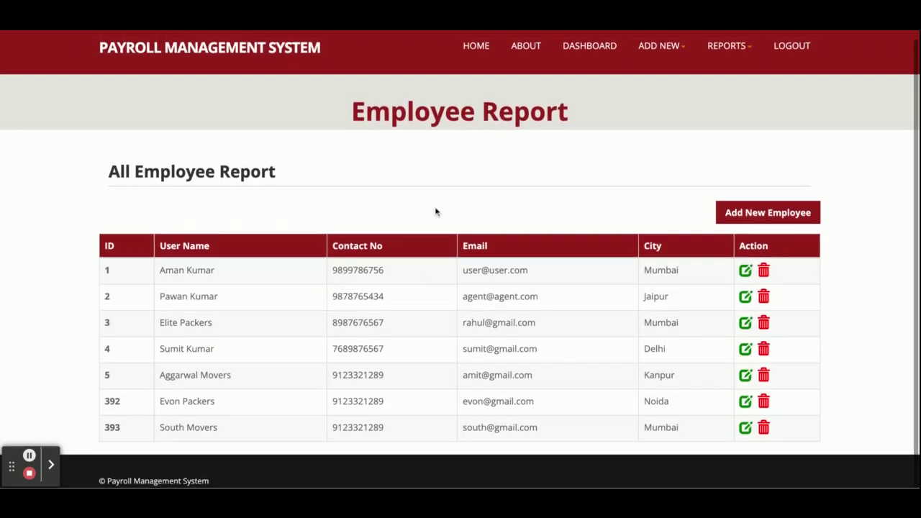
pyautogui.click(770, 223)
pyautogui.scroll(-2, 592, 269)
pyautogui.scroll(2, 576, 243)
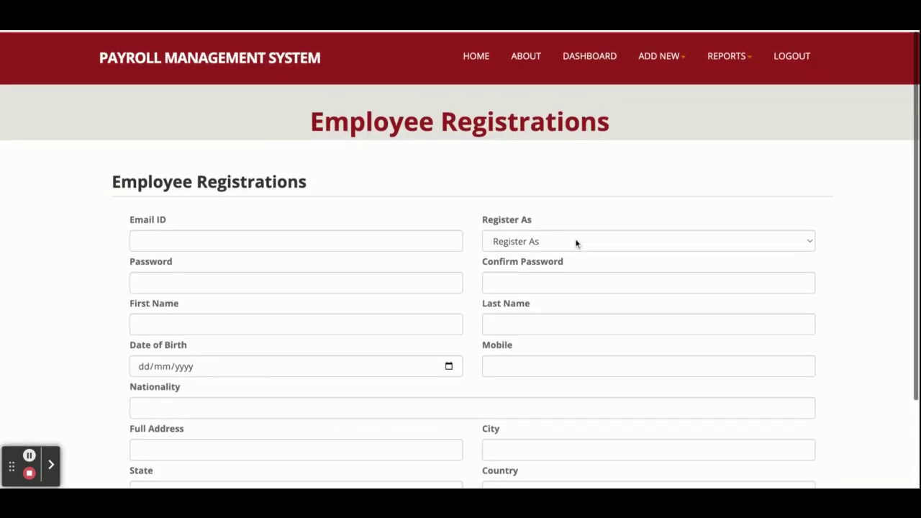
pyautogui.click(510, 239)
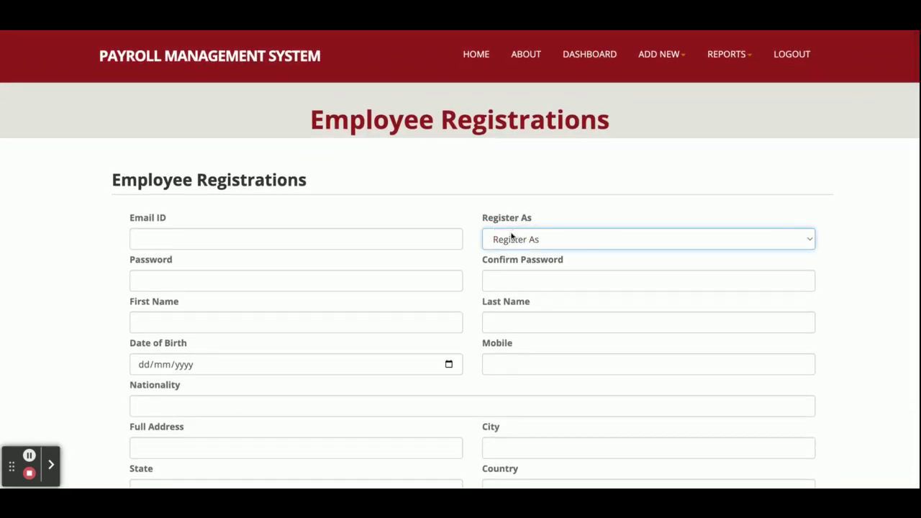
pyautogui.click(515, 267)
# - Delete employee 393 from the employee list, then open the Salary Report
pyautogui.click(591, 58)
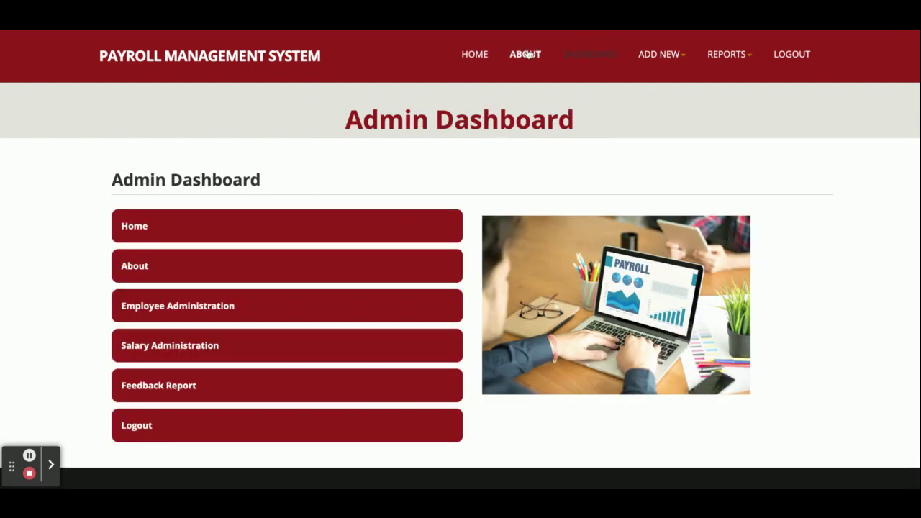
pyautogui.click(206, 311)
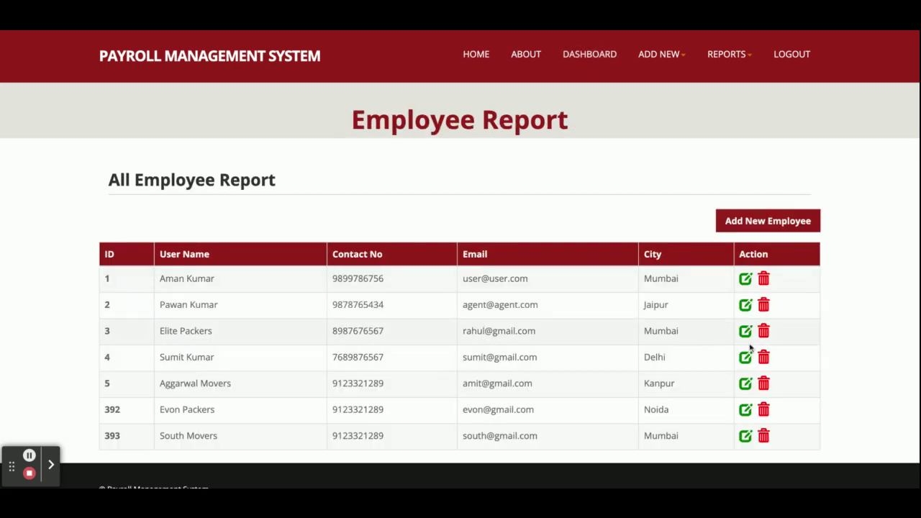
pyautogui.click(763, 436)
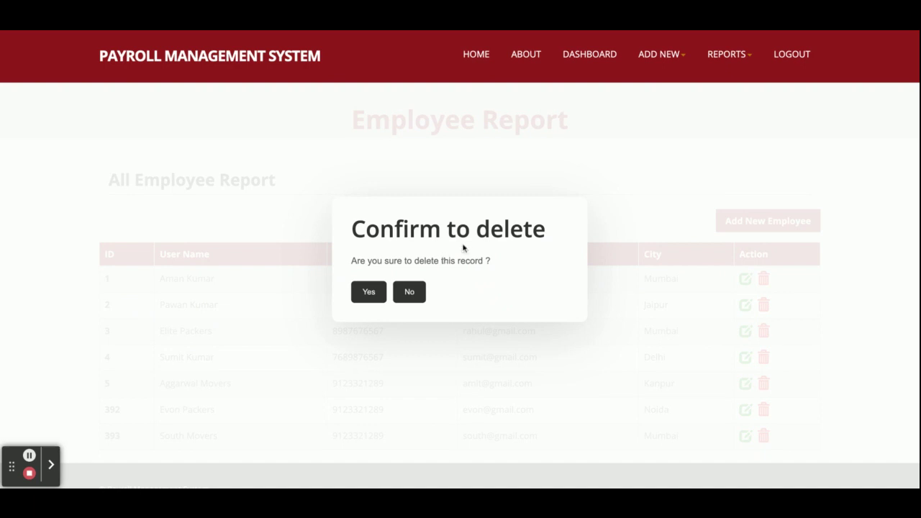
pyautogui.click(369, 299)
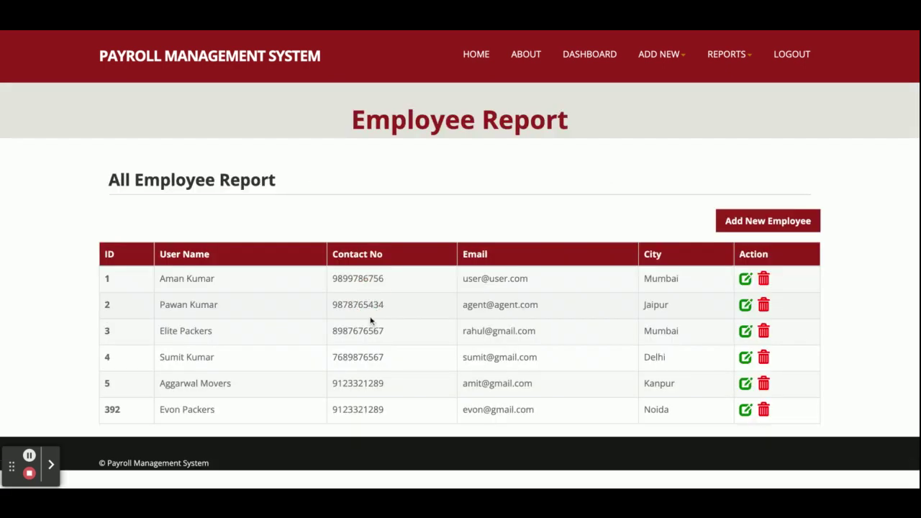
pyautogui.click(591, 55)
pyautogui.click(181, 349)
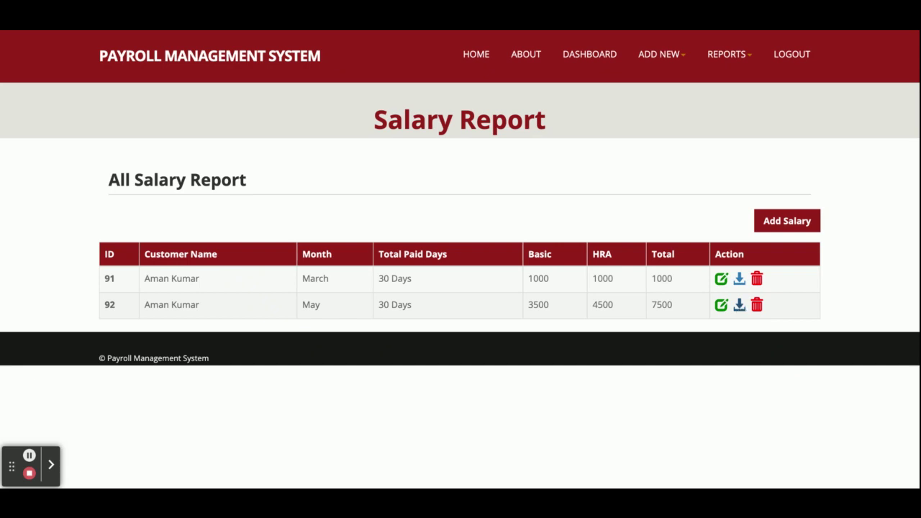
# - Download the May salary slip, then open and resave March salary record 91
pyautogui.click(740, 305)
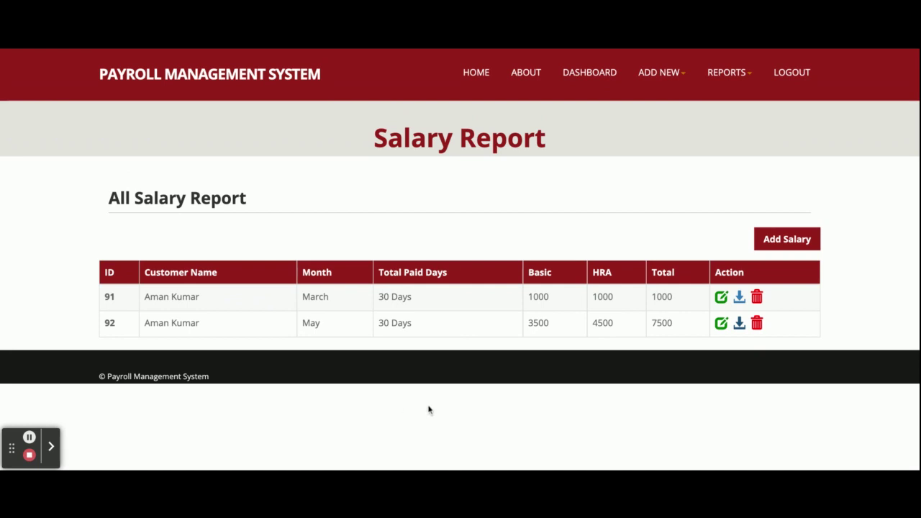
pyautogui.click(722, 299)
pyautogui.scroll(-1, 525, 324)
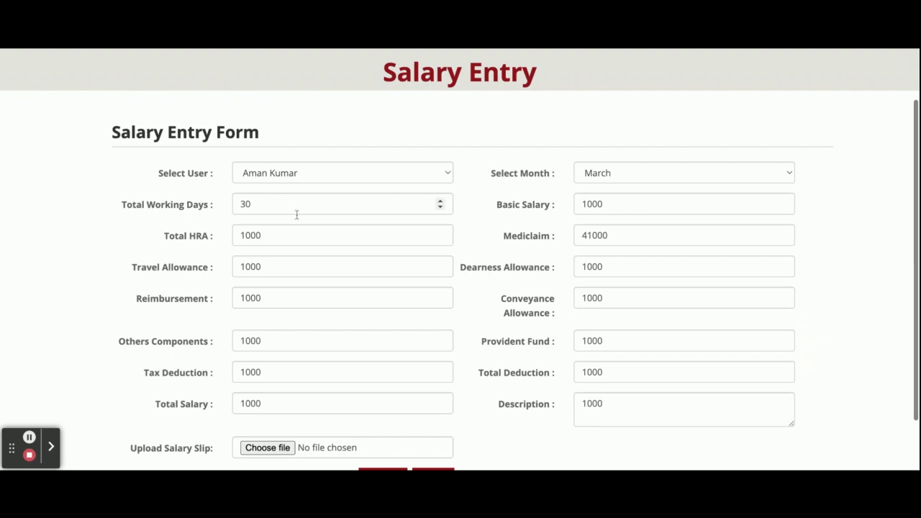
pyautogui.scroll(-1, 456, 339)
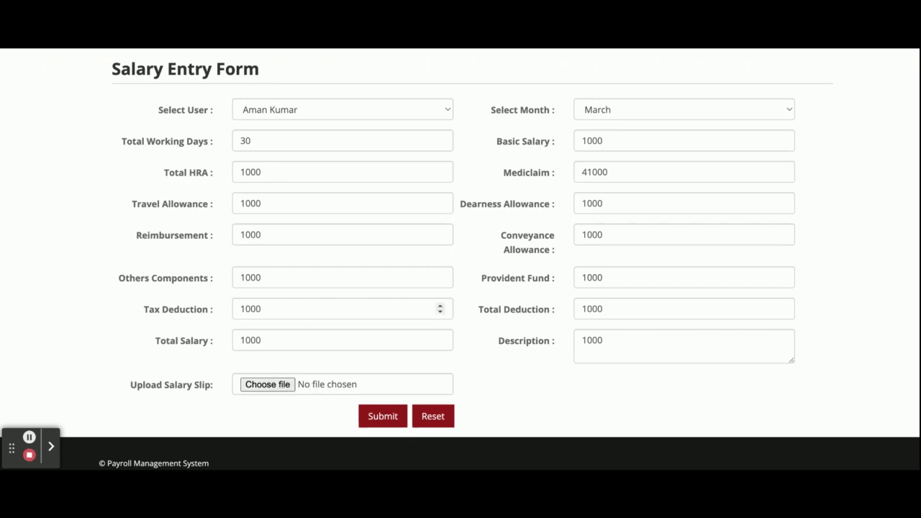
pyautogui.scroll(1, 440, 308)
pyautogui.click(383, 439)
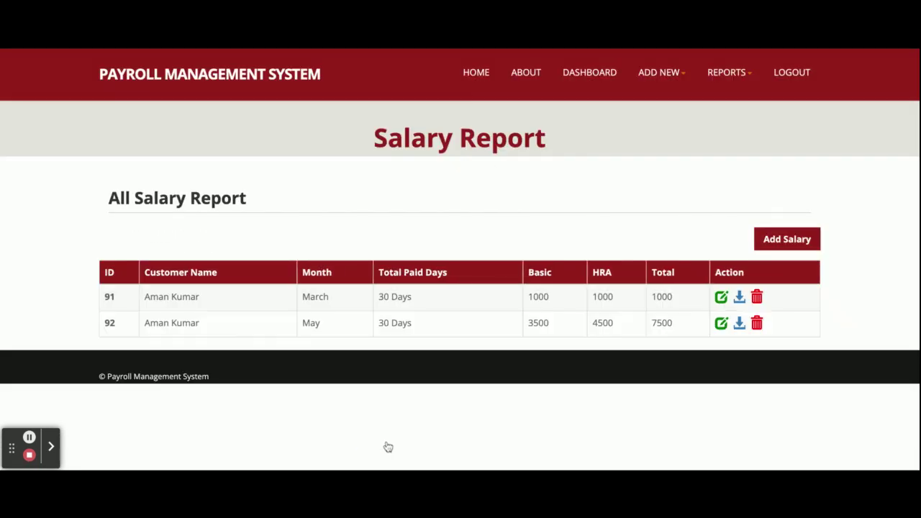
# - Open the Add New Employee registration form from ADD NEW and scroll through it
pyautogui.click(668, 75)
pyautogui.click(667, 108)
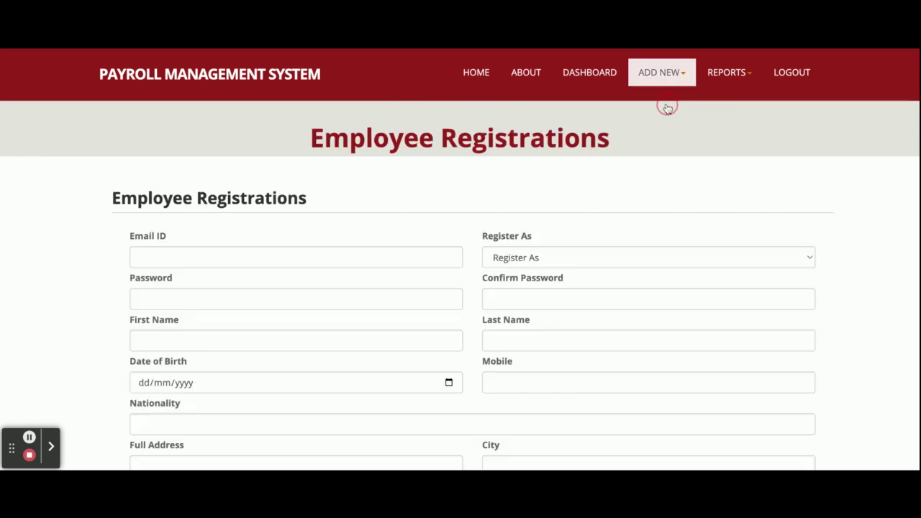
pyautogui.scroll(-3, 452, 266)
pyautogui.scroll(4, 456, 262)
pyautogui.scroll(-1, 458, 257)
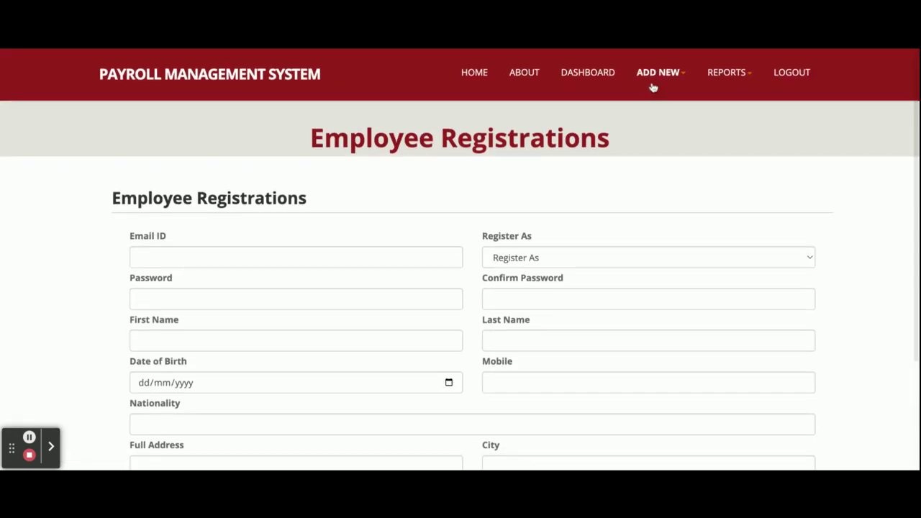
# - Open ADD NEW > Add New Salary and scroll through the blank Salary Entry Form
pyautogui.click(654, 84)
pyautogui.click(660, 117)
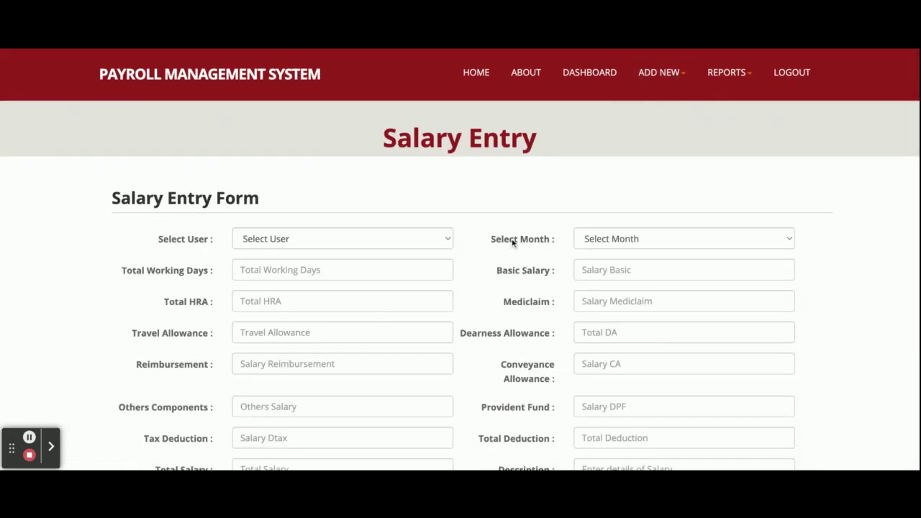
pyautogui.scroll(-3, 512, 240)
pyautogui.scroll(3, 512, 240)
pyautogui.scroll(-3, 492, 265)
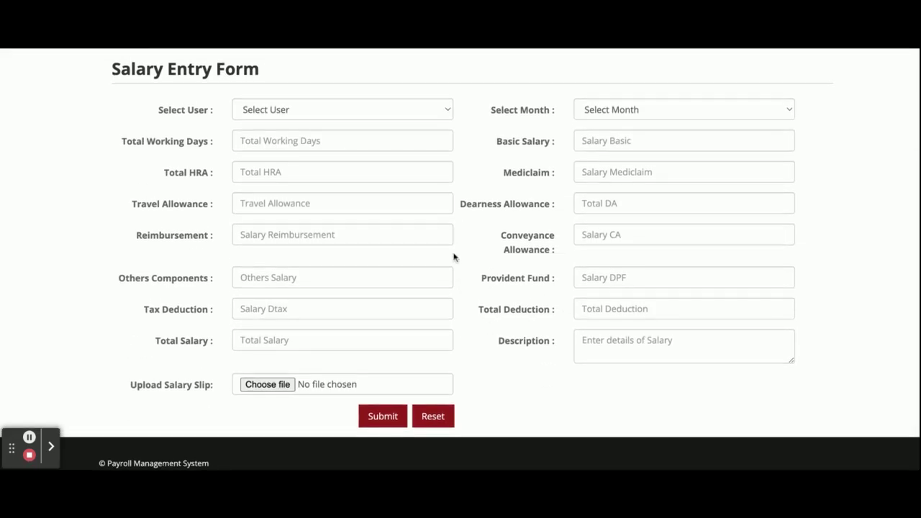
pyautogui.scroll(3, 570, 247)
# - View the Employee, Salary and Feedback reports from REPORTS in turn, then log out
pyautogui.click(728, 72)
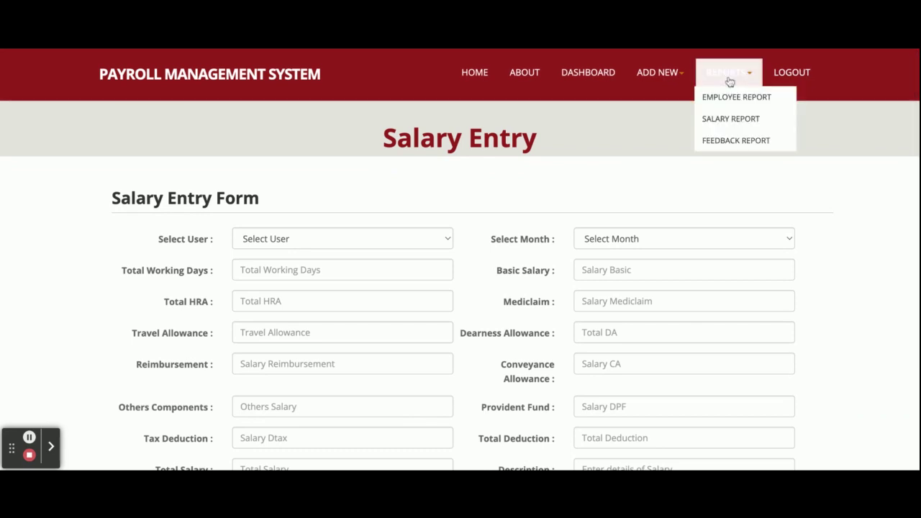
pyautogui.click(729, 103)
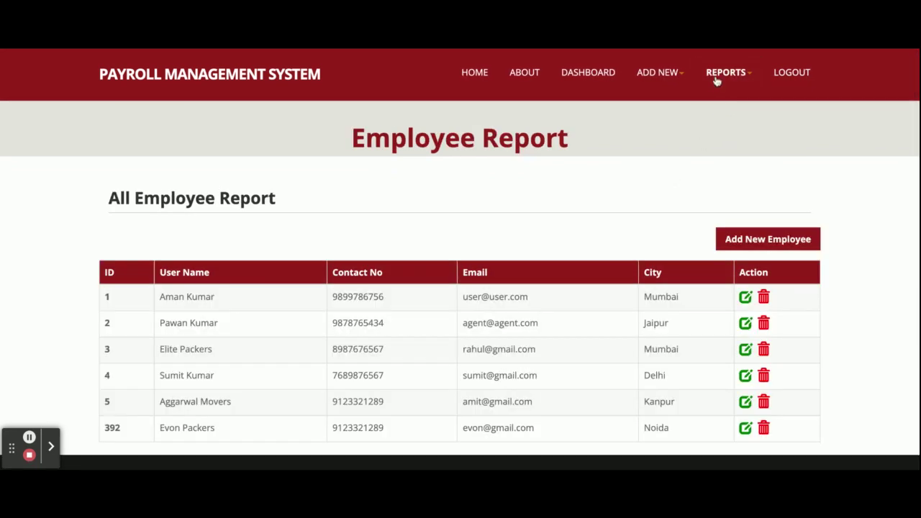
pyautogui.click(717, 80)
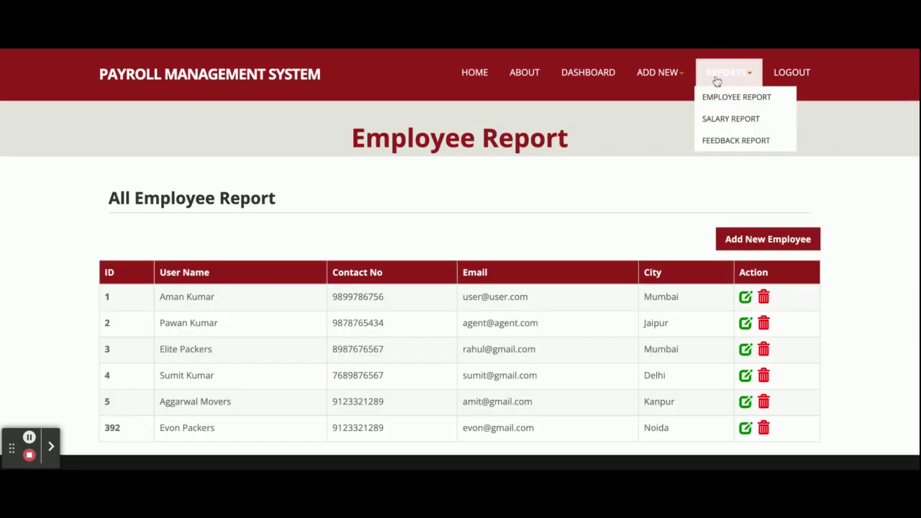
pyautogui.click(723, 126)
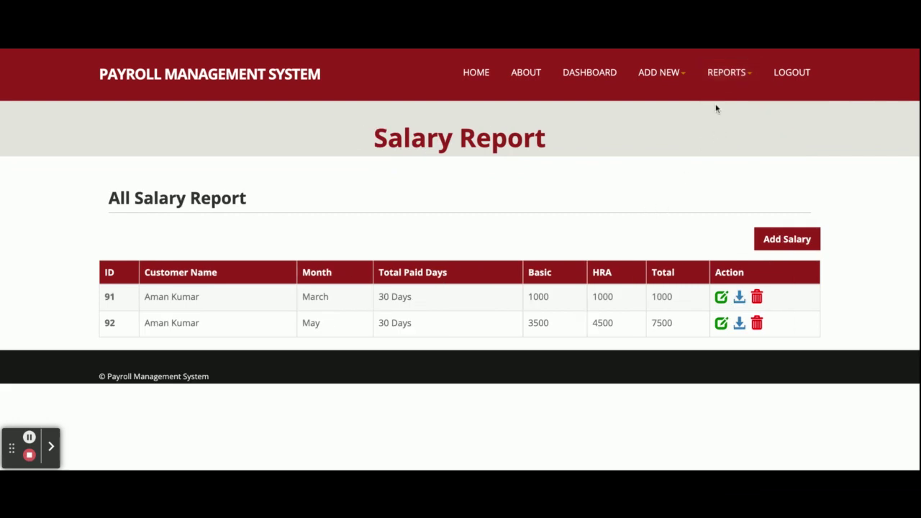
pyautogui.click(734, 74)
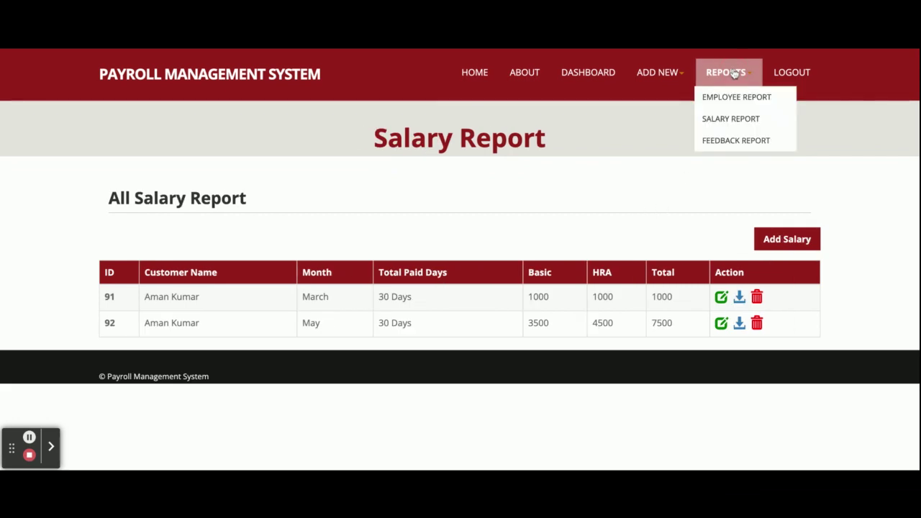
pyautogui.click(728, 141)
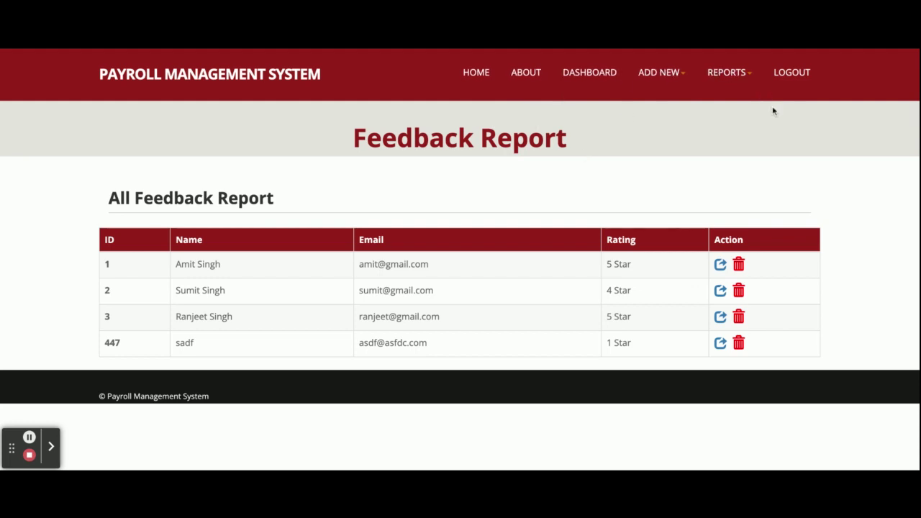
pyautogui.click(805, 74)
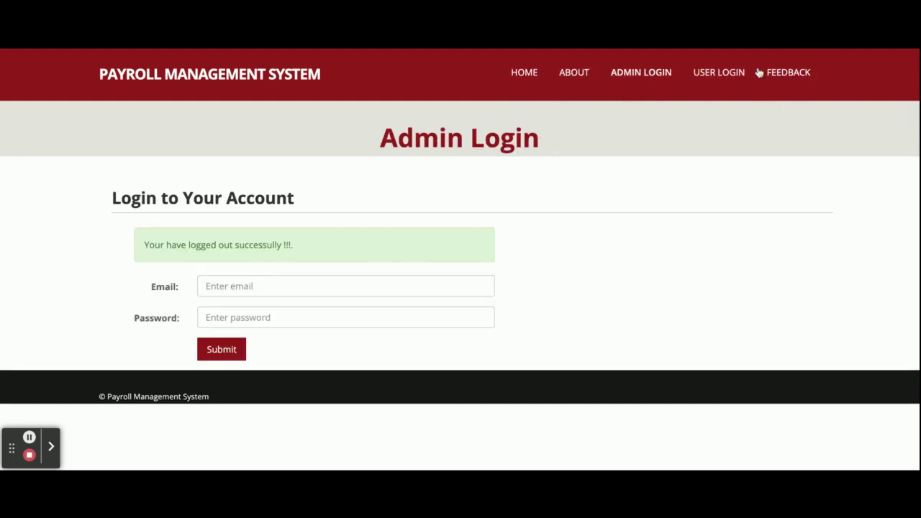
# - Enter a user email and the password and submit the admin login
pyautogui.click(239, 291)
pyautogui.write('u')
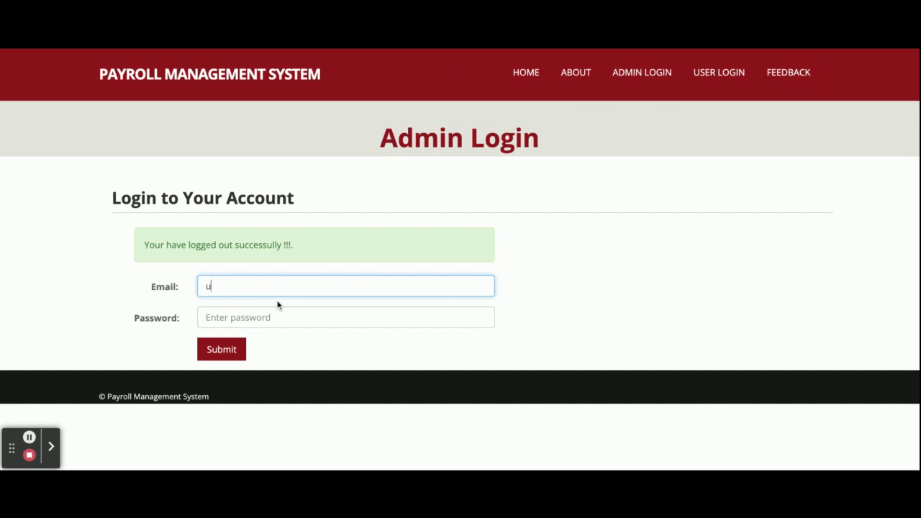
pyautogui.write('serWuser')
pyautogui.press('BackSpace')
pyautogui.press('BackSpace')
pyautogui.write('s')
pyautogui.write('@user.com')
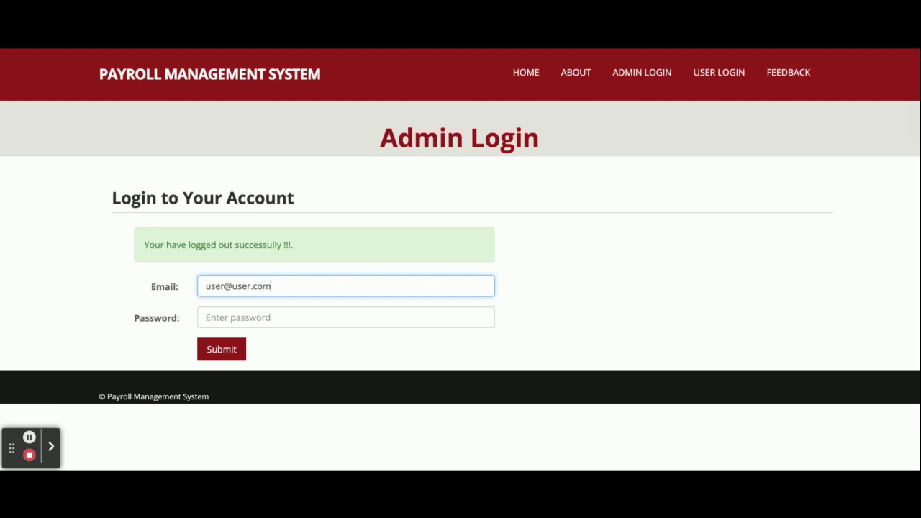
pyautogui.press('Tab')
pyautogui.write('use')
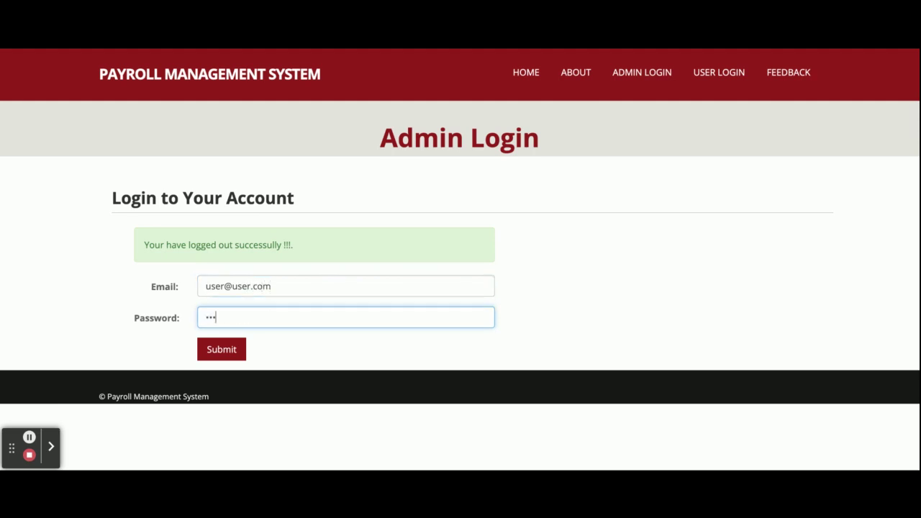
pyautogui.click(220, 350)
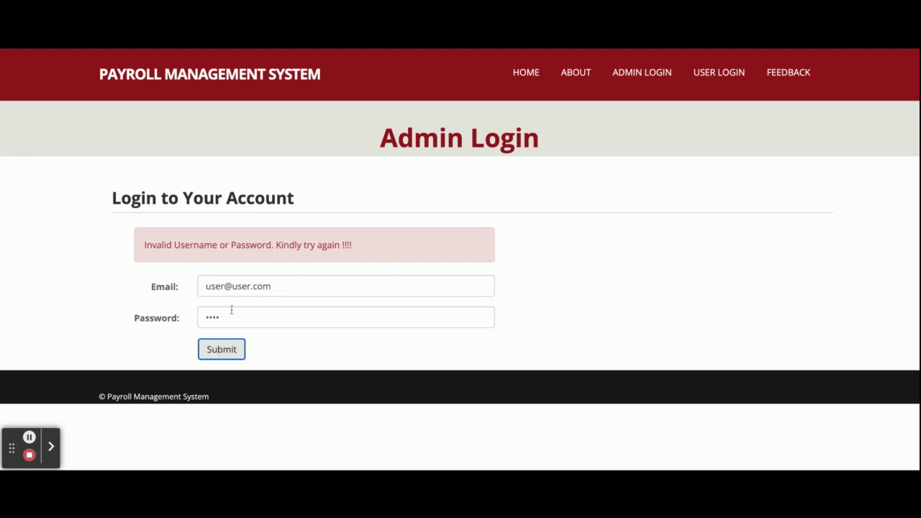
# - Retry the admin login with the email domain changed to gmail, then with a different name
pyautogui.click(255, 287)
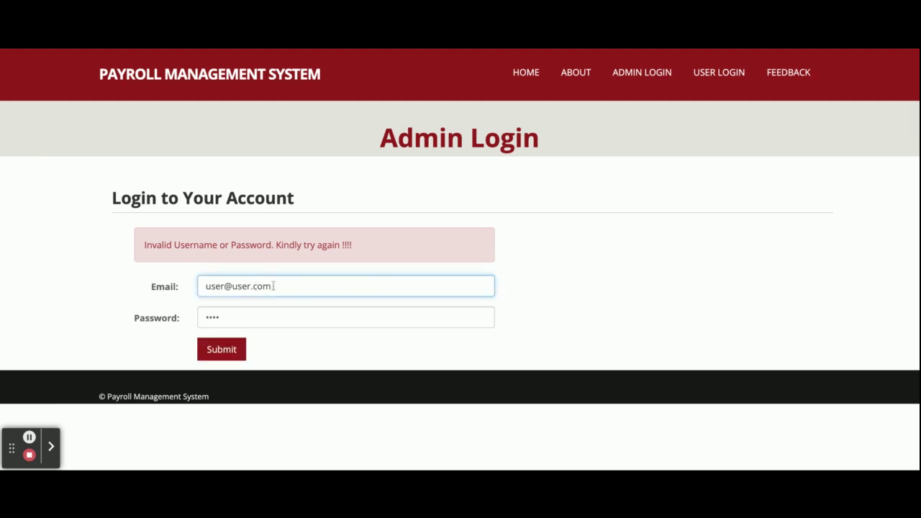
pyautogui.doubleClick(241, 286)
pyautogui.write('gmail')
pyautogui.click(219, 350)
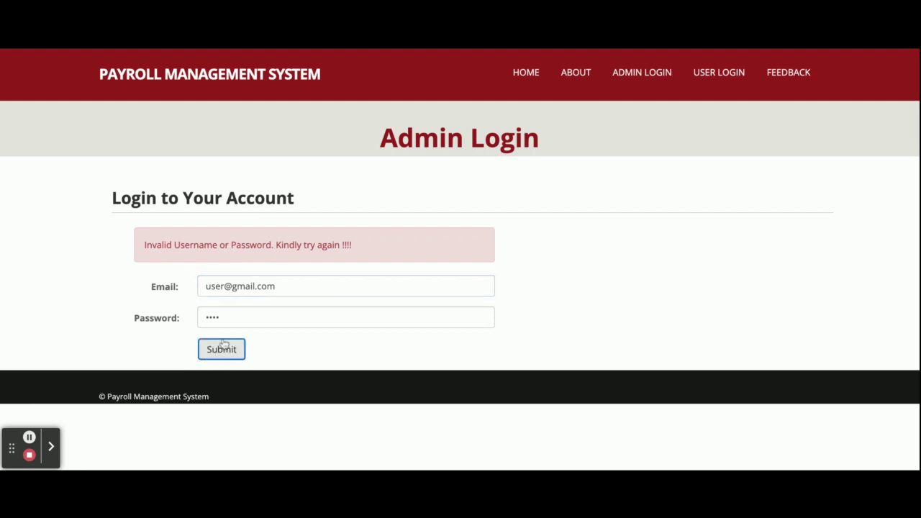
pyautogui.doubleClick(215, 286)
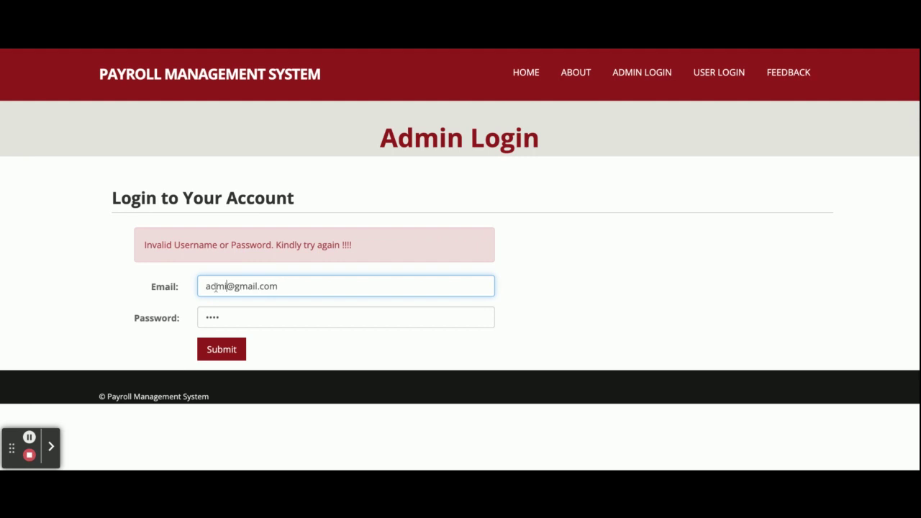
pyautogui.click(221, 349)
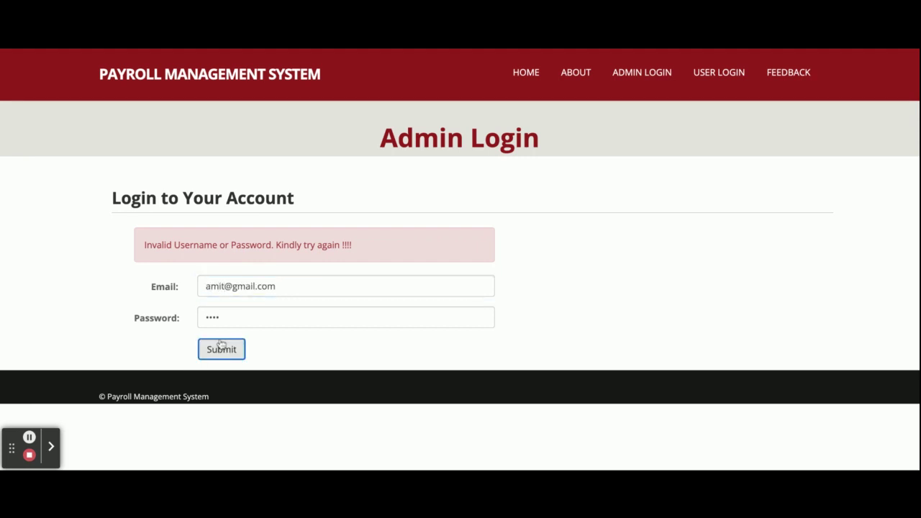
# - Change the email's name and domain back to 'user' and submit the admin login again
pyautogui.doubleClick(215, 287)
pyautogui.write('user')
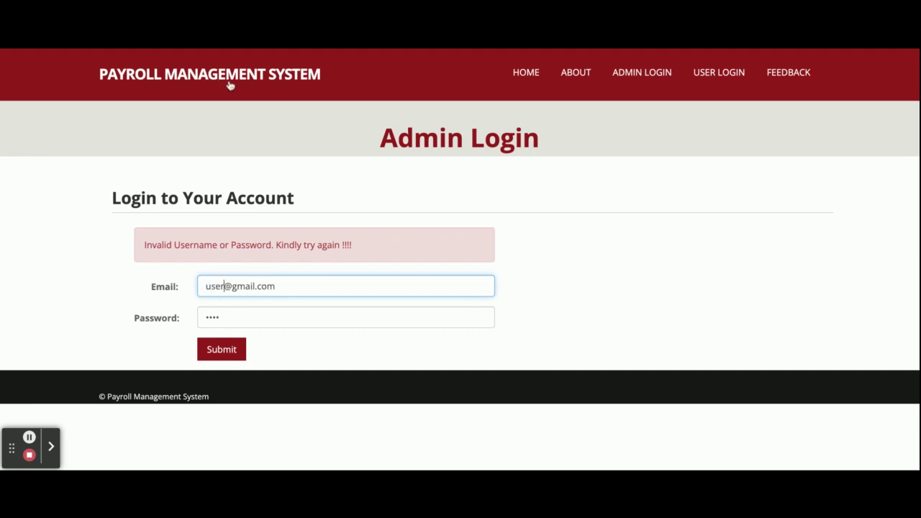
pyautogui.doubleClick(237, 286)
pyautogui.write('user')
pyautogui.press('Tab')
pyautogui.click(221, 349)
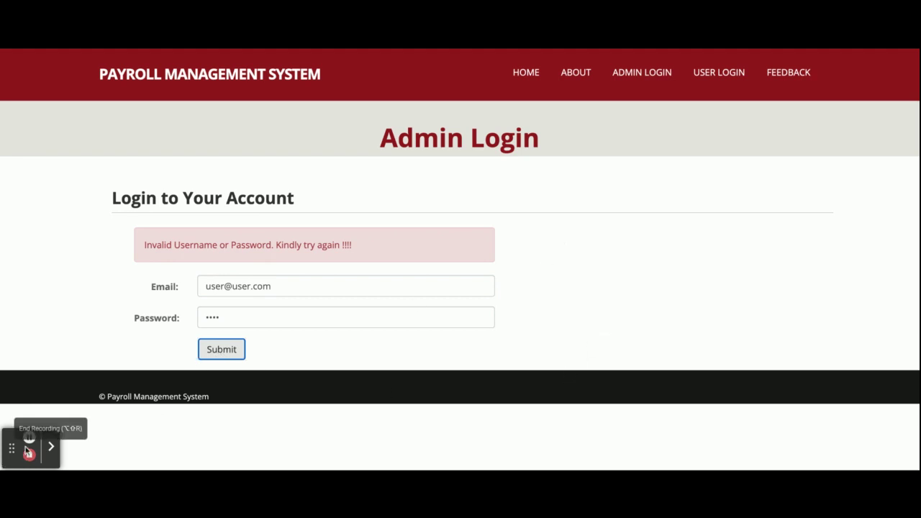
pyautogui.click(395, 335)
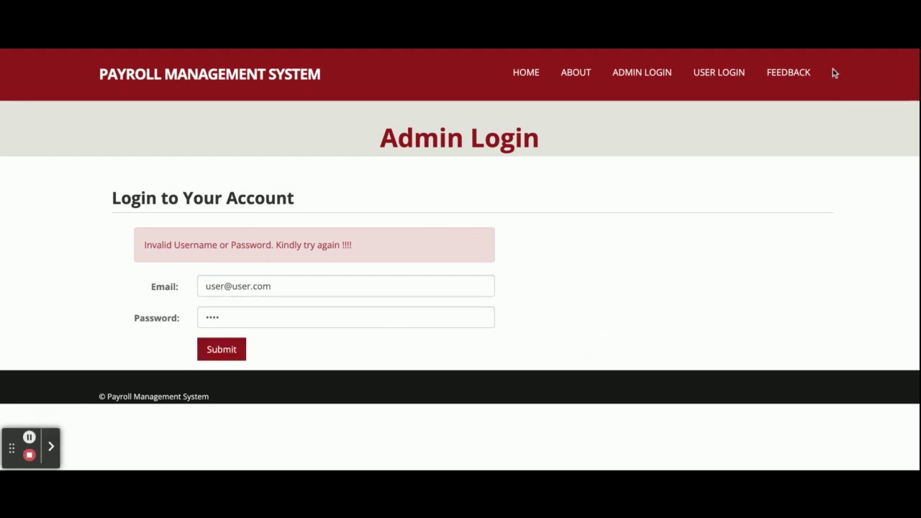
# - Switch to USER LOGIN and sign in with the employee's email and password
pyautogui.click(719, 75)
pyautogui.click(247, 237)
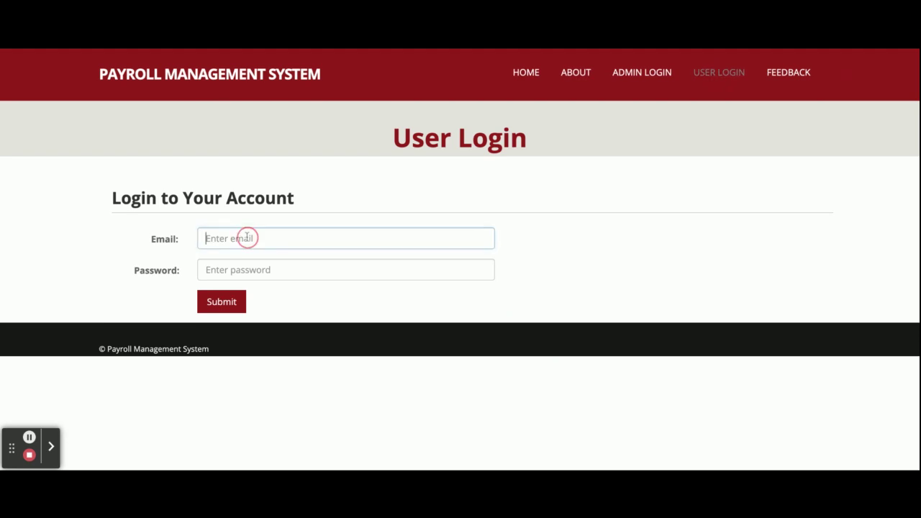
pyautogui.write('user@user.com')
pyautogui.click(250, 268)
pyautogui.write('us')
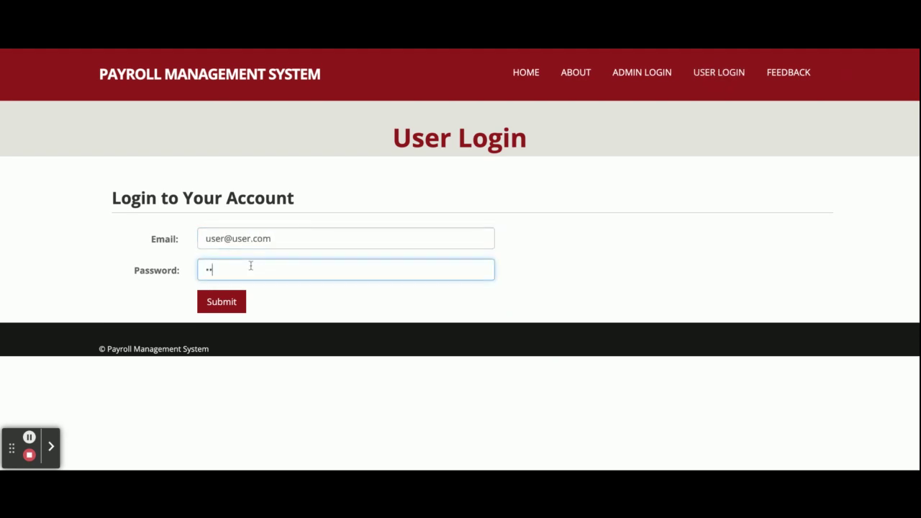
pyautogui.write('er')
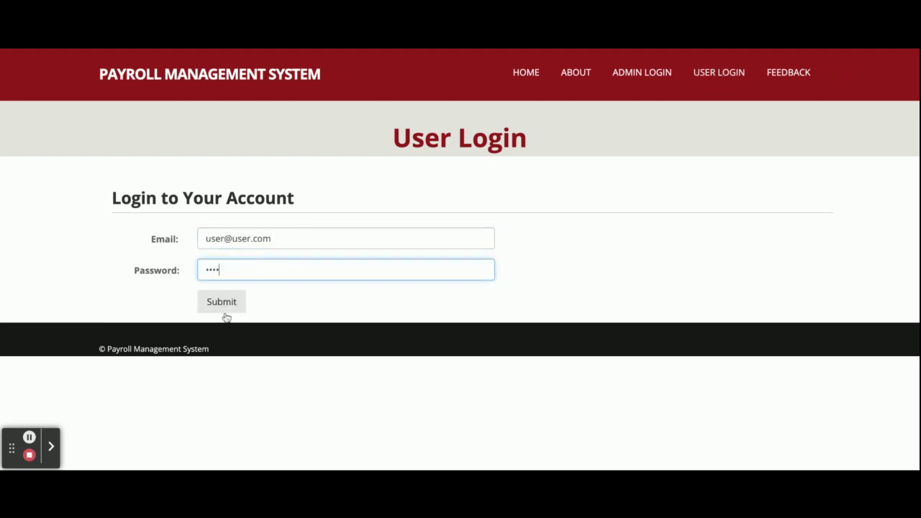
pyautogui.click(218, 309)
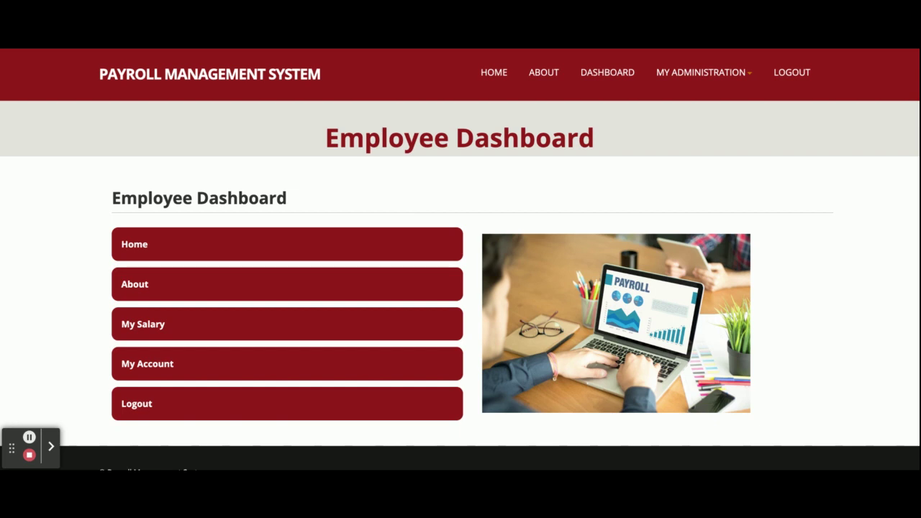
# - View the two-record My Salary report, then open My Account and scroll through the profile details
pyautogui.click(689, 72)
pyautogui.click(678, 98)
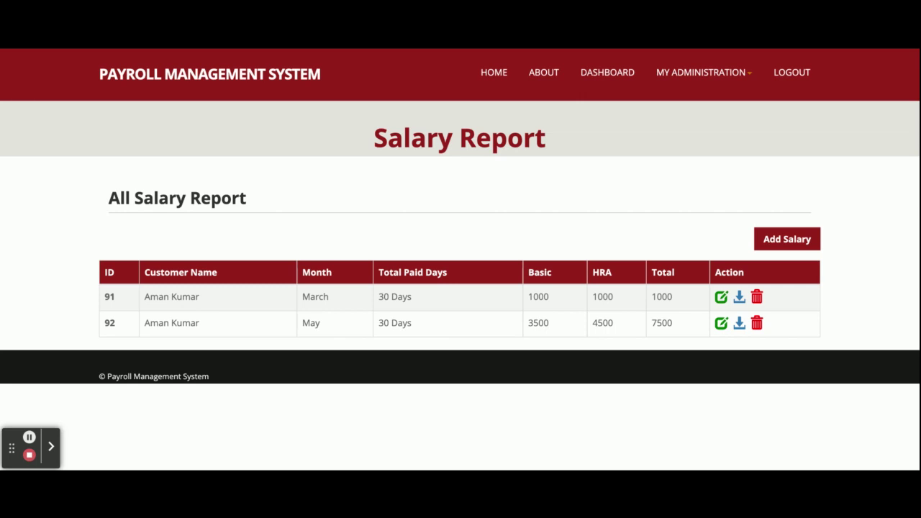
pyautogui.click(719, 69)
pyautogui.click(683, 120)
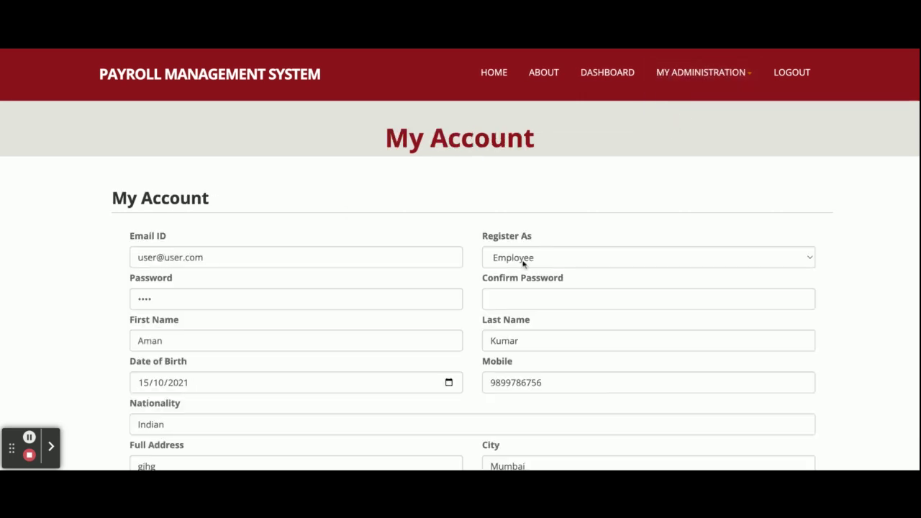
pyautogui.scroll(-3, 523, 262)
pyautogui.scroll(3, 523, 264)
pyautogui.scroll(-3, 583, 152)
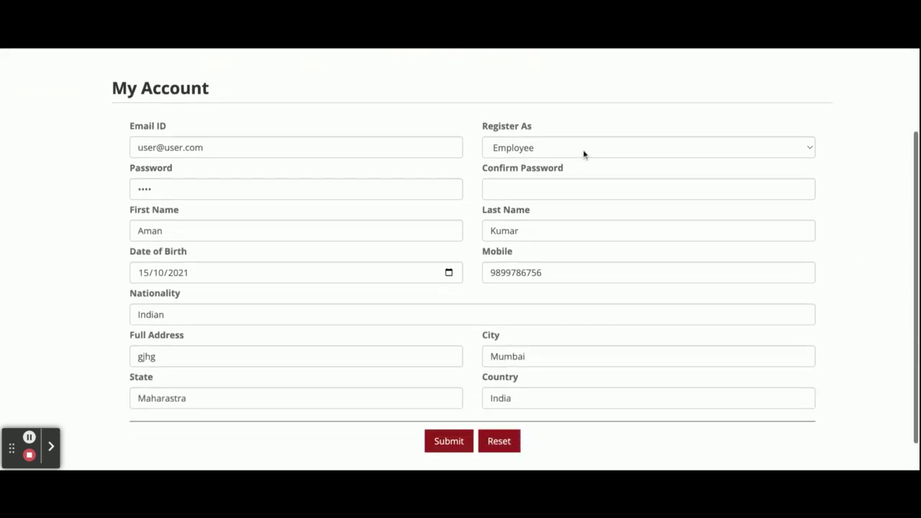
pyautogui.scroll(3, 417, 261)
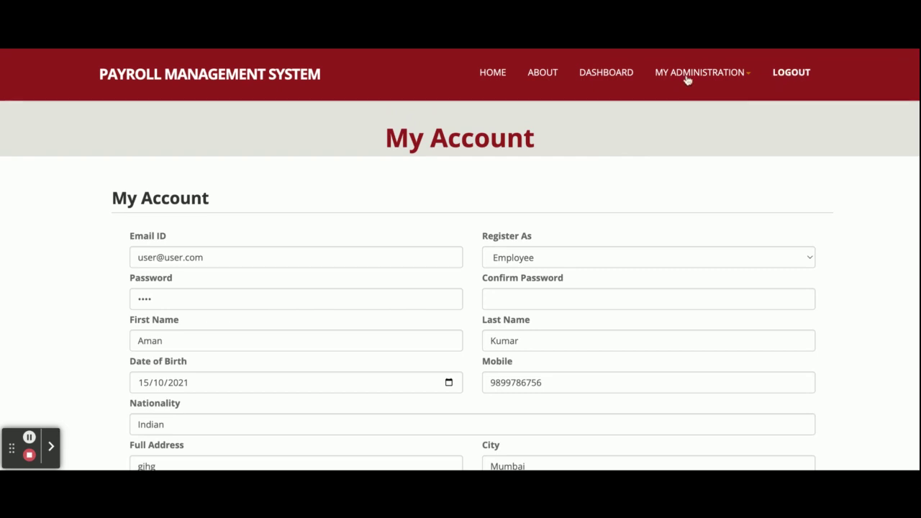
# - Return to the Employee Dashboard, log out, and load the home page via the PAYROLL MANAGEMENT SYSTEM link
pyautogui.click(604, 75)
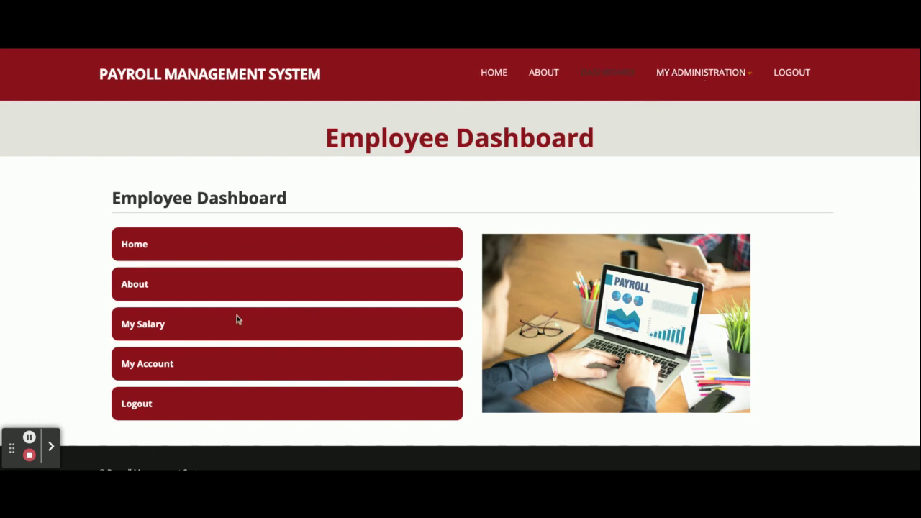
pyautogui.click(791, 75)
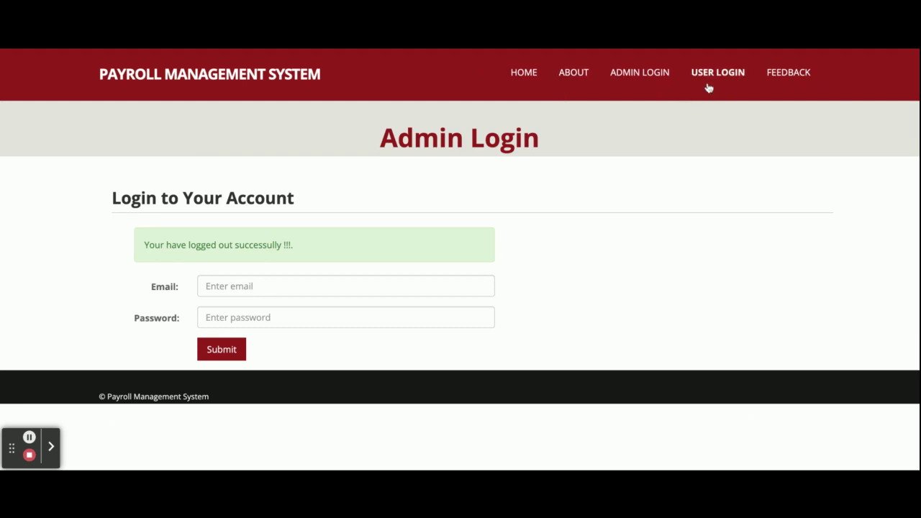
pyautogui.click(230, 75)
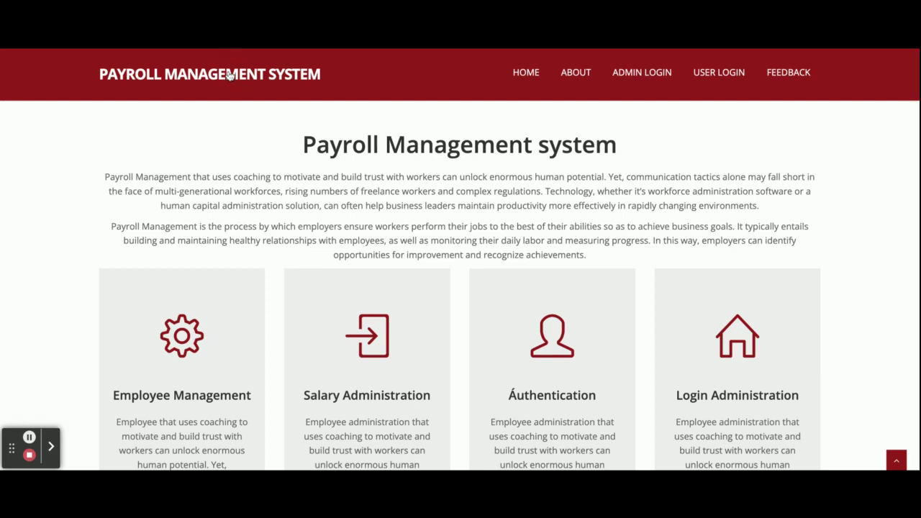